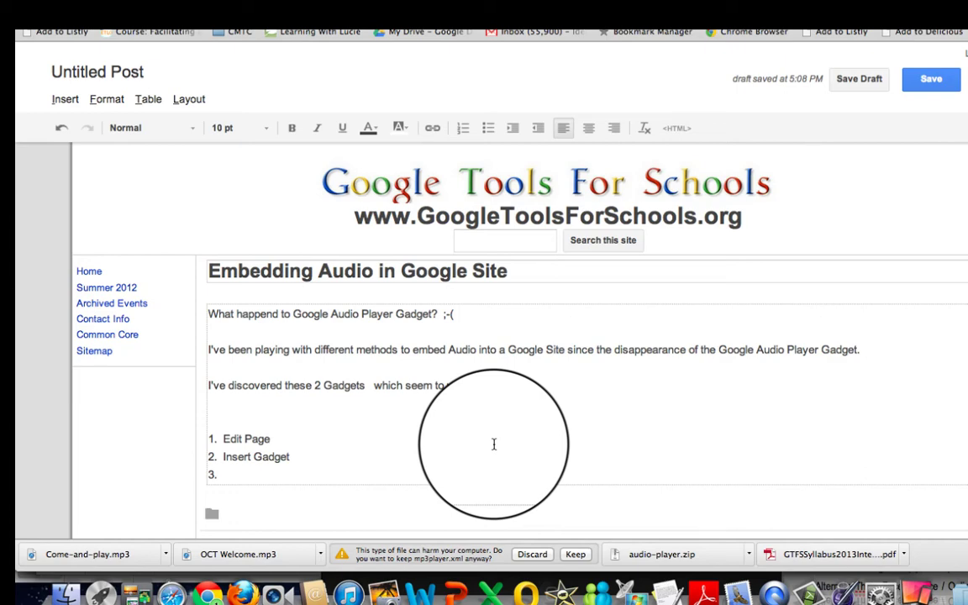
# Step: Place the cursor on the blank line below 'I've discovered these 2 Gadgets which seem to work.'
pyautogui.click(215, 404)
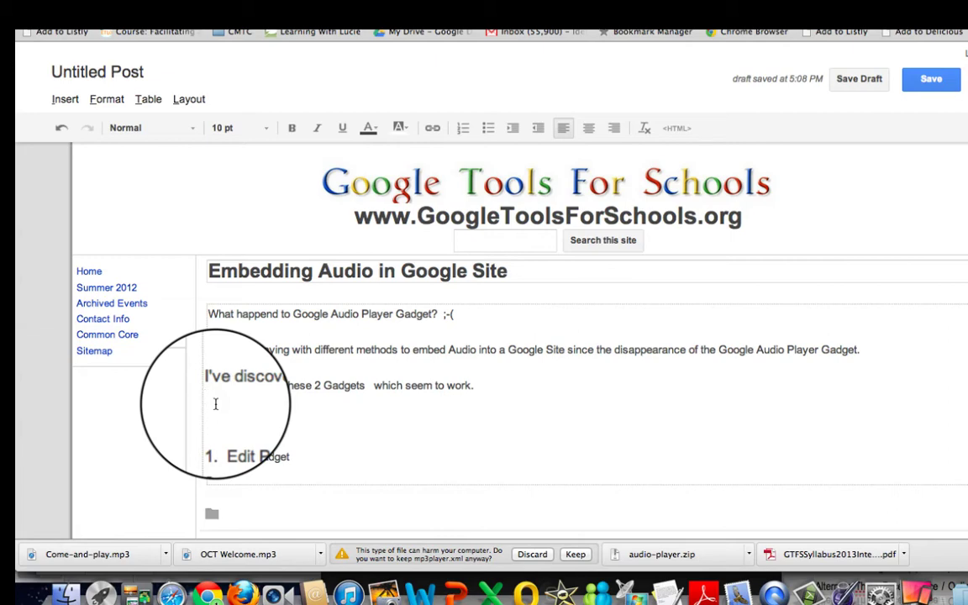
# Step: Search the public gadgets for 'embed music' and view the Embed Music gadget's details
pyautogui.click(66, 101)
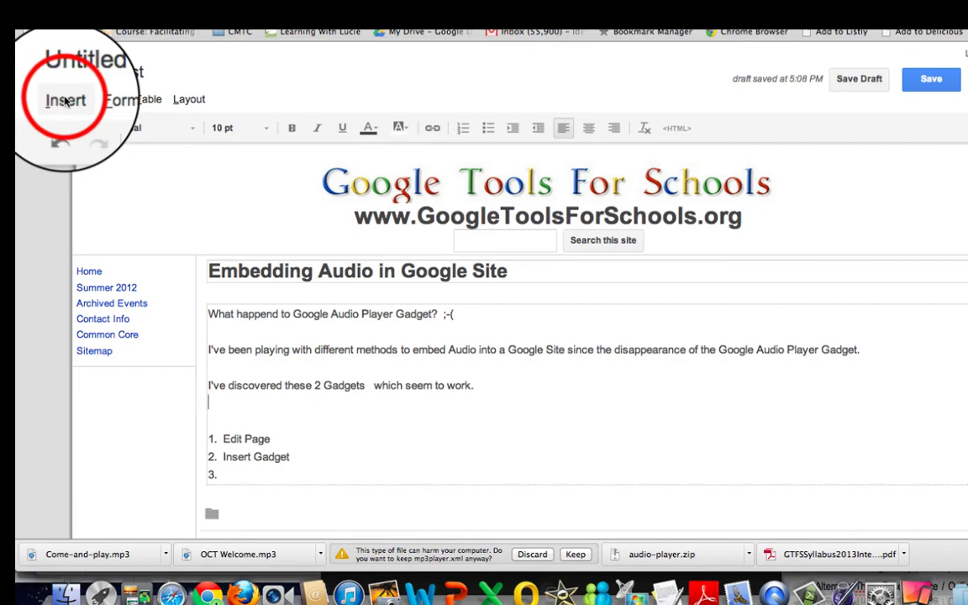
pyautogui.click(123, 482)
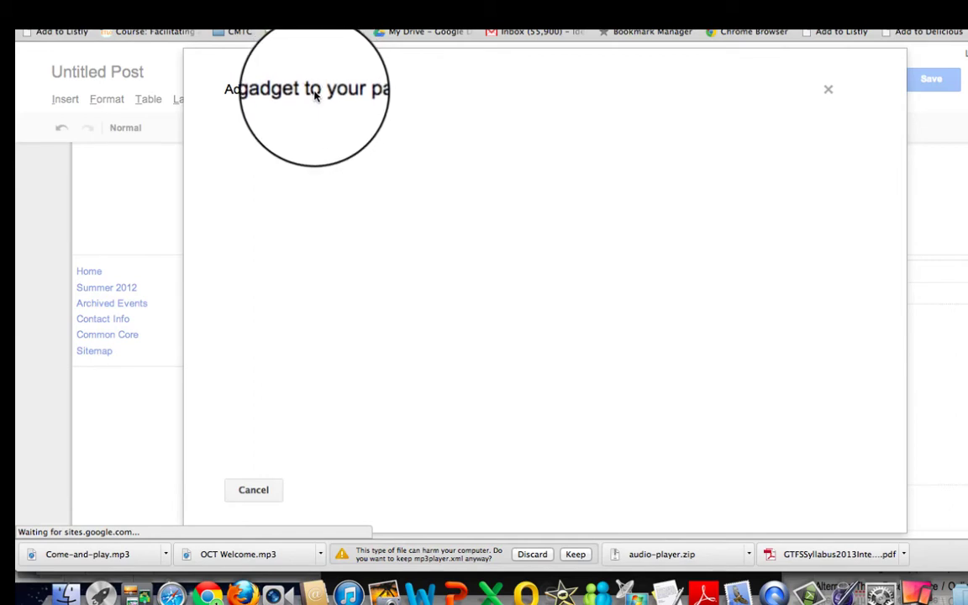
pyautogui.click(239, 153)
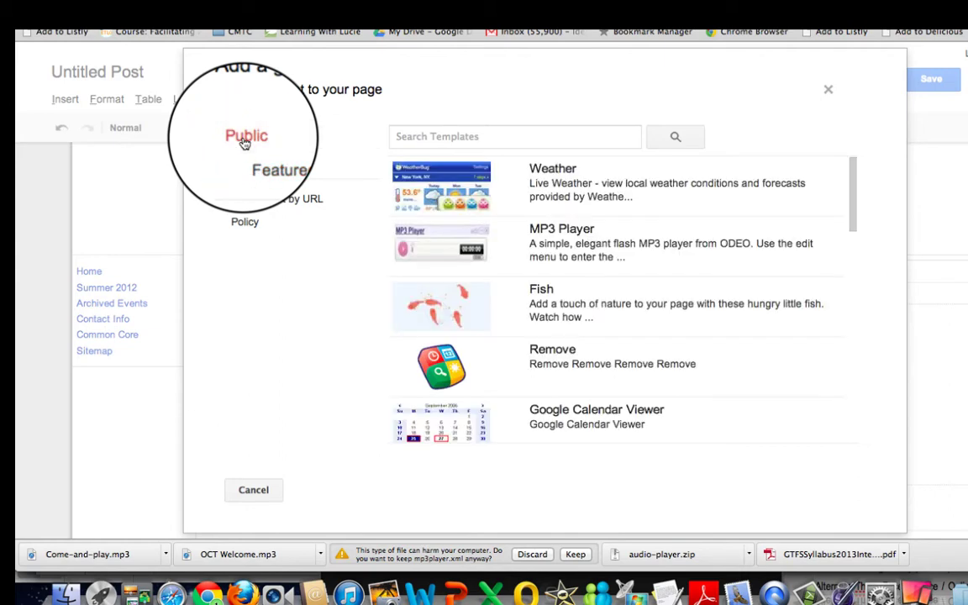
pyautogui.click(407, 136)
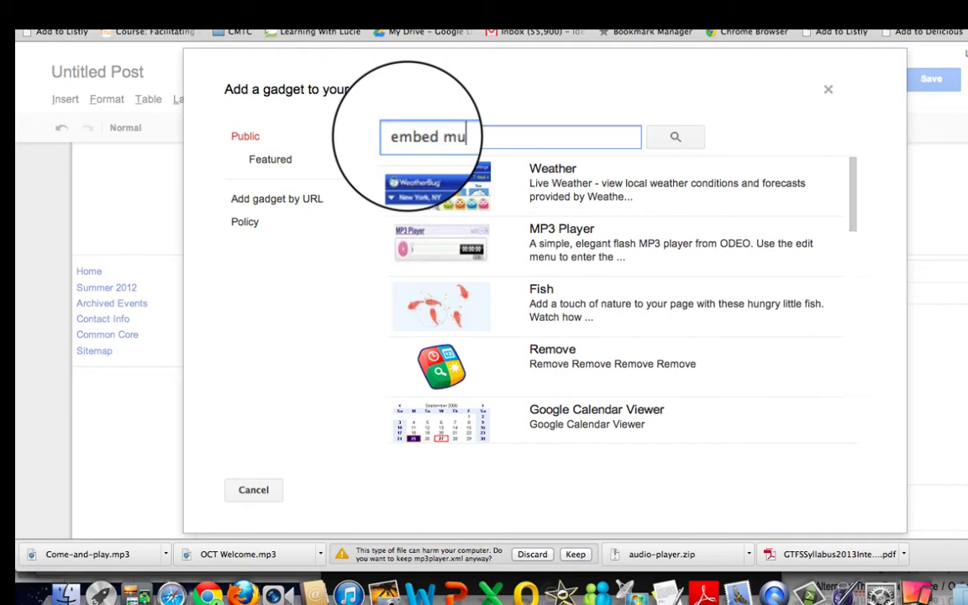
pyautogui.write('embed music')
pyautogui.press('Return')
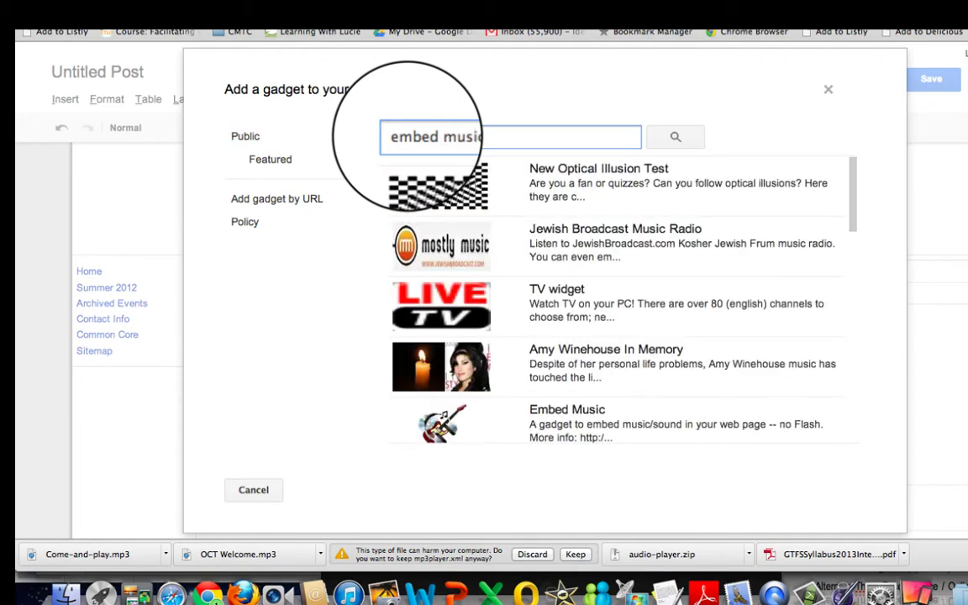
pyautogui.scroll(-1, 504, 378)
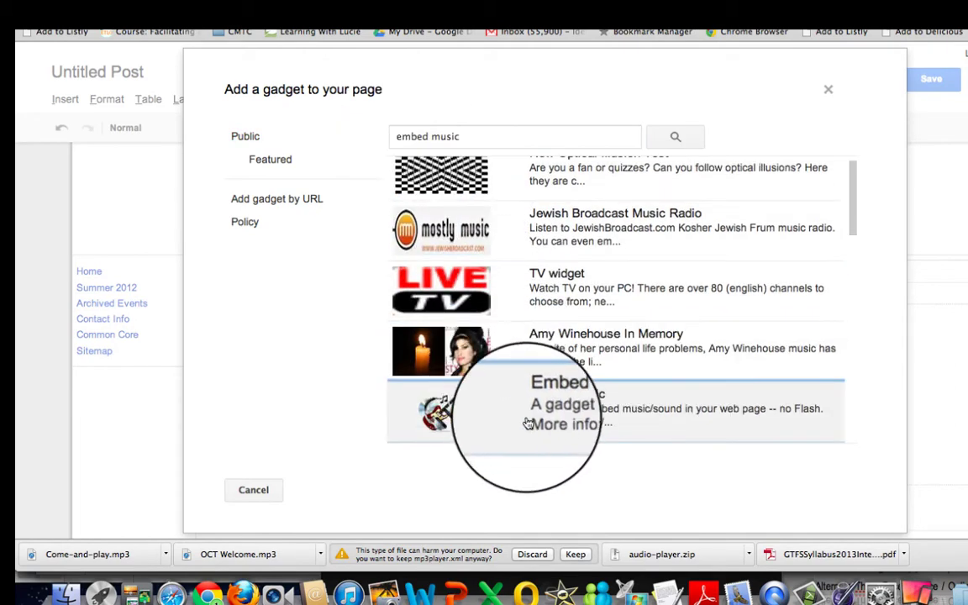
pyautogui.click(580, 411)
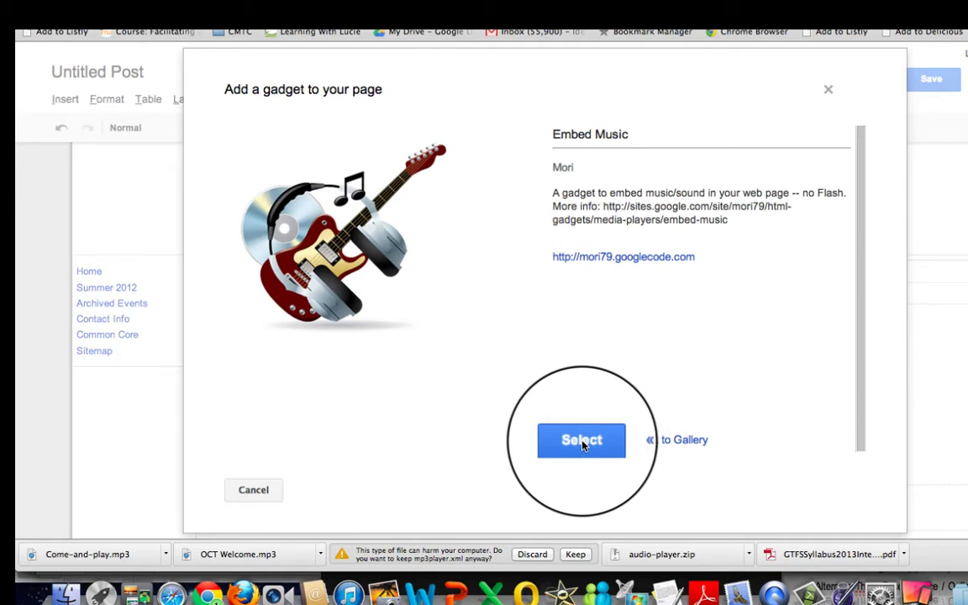
# Step: Insert the Embed Music gadget with test.mp3 as its MP3 / M3U URL
pyautogui.click(583, 441)
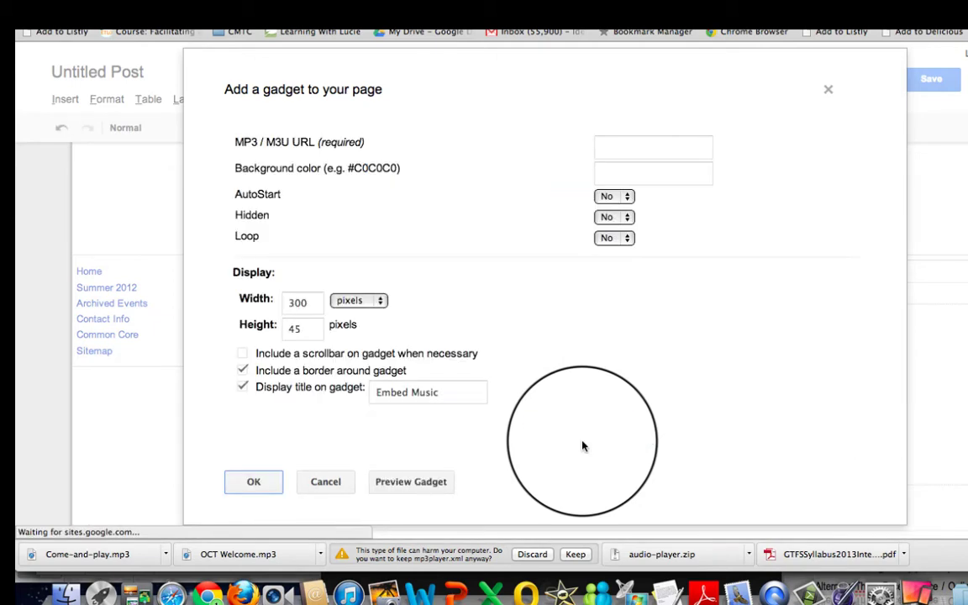
pyautogui.click(616, 151)
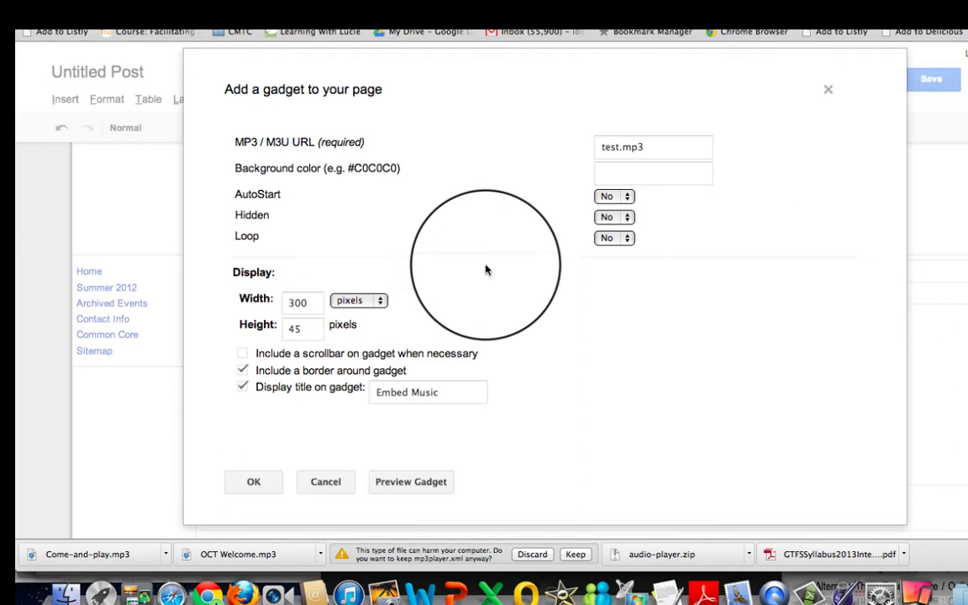
pyautogui.click(253, 482)
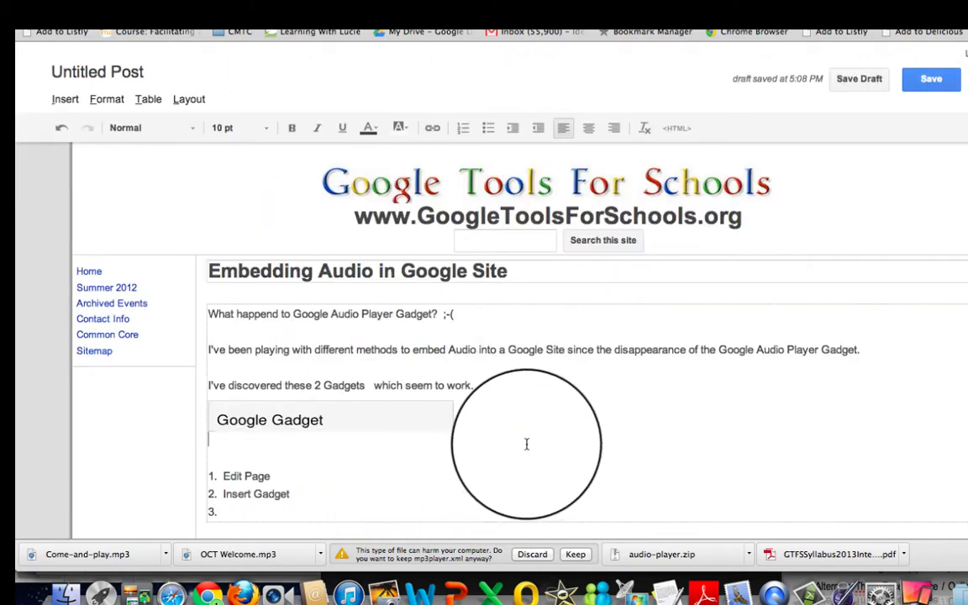
# Step: Save the post and scroll the live page down to the Add files link
pyautogui.click(934, 81)
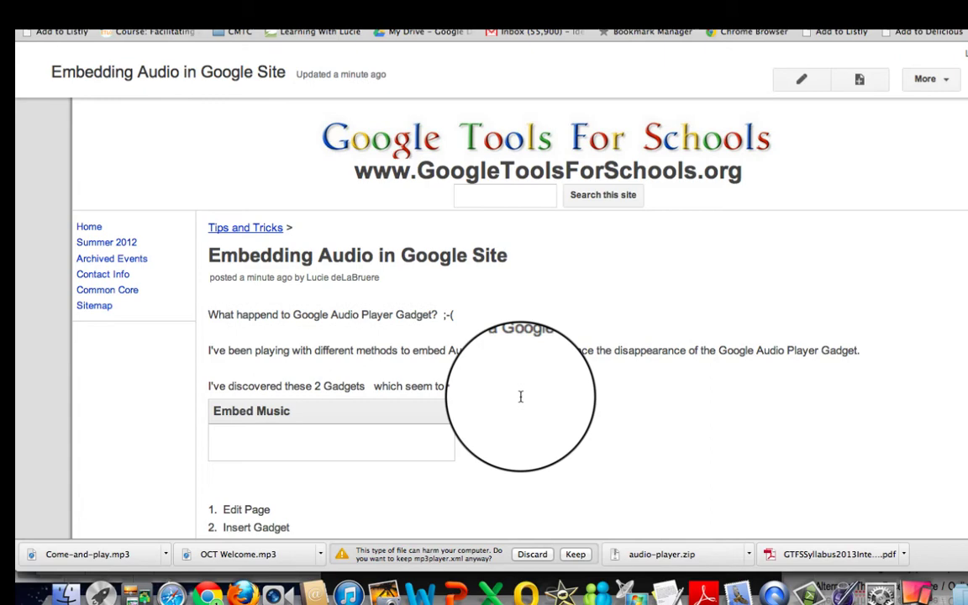
pyautogui.scroll(-3, 434, 427)
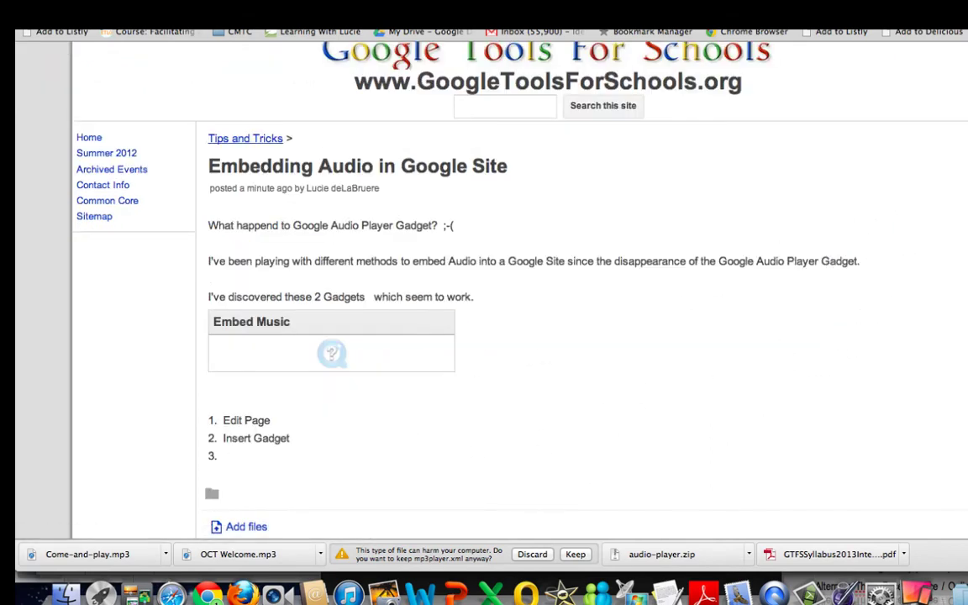
pyautogui.scroll(-5, 504, 285)
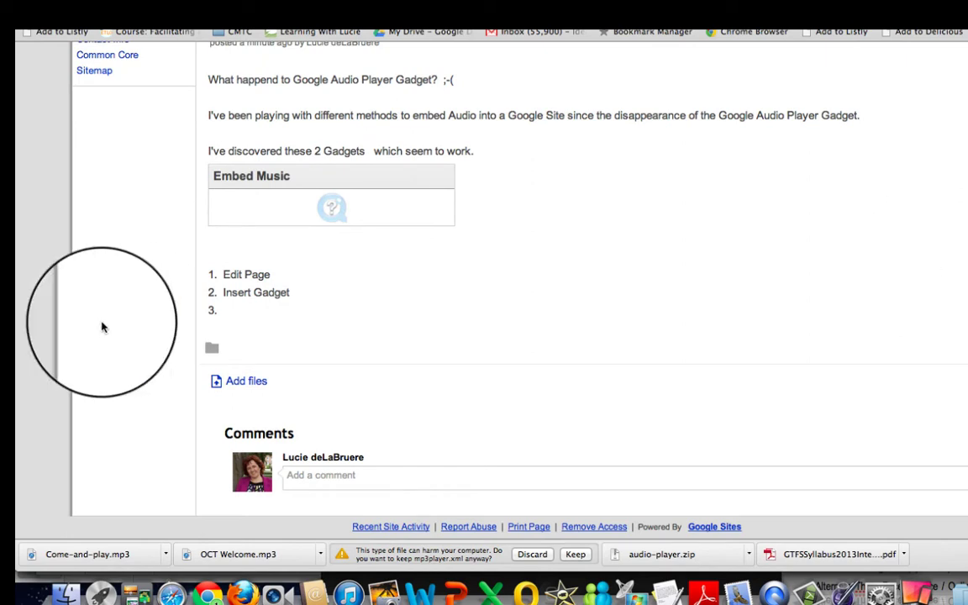
# Step: Upload Come-and-play.mp3 from the Vocals folder as a post attachment
pyautogui.click(238, 384)
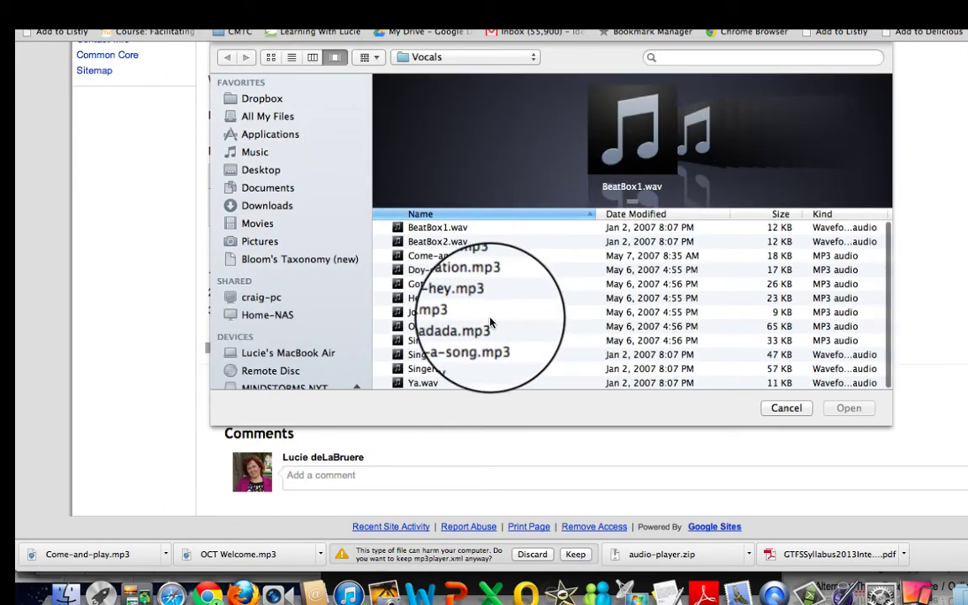
pyautogui.click(476, 261)
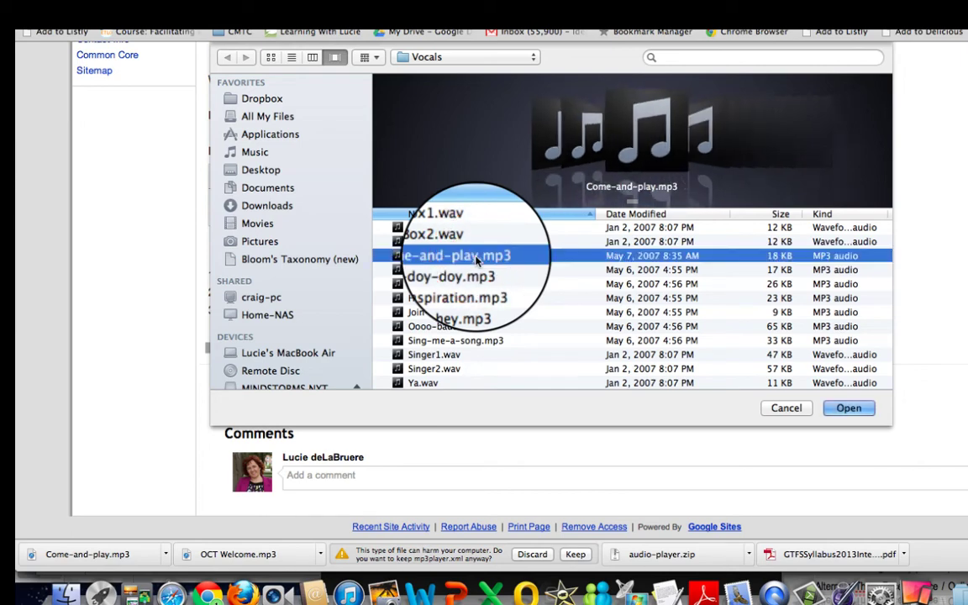
pyautogui.click(857, 410)
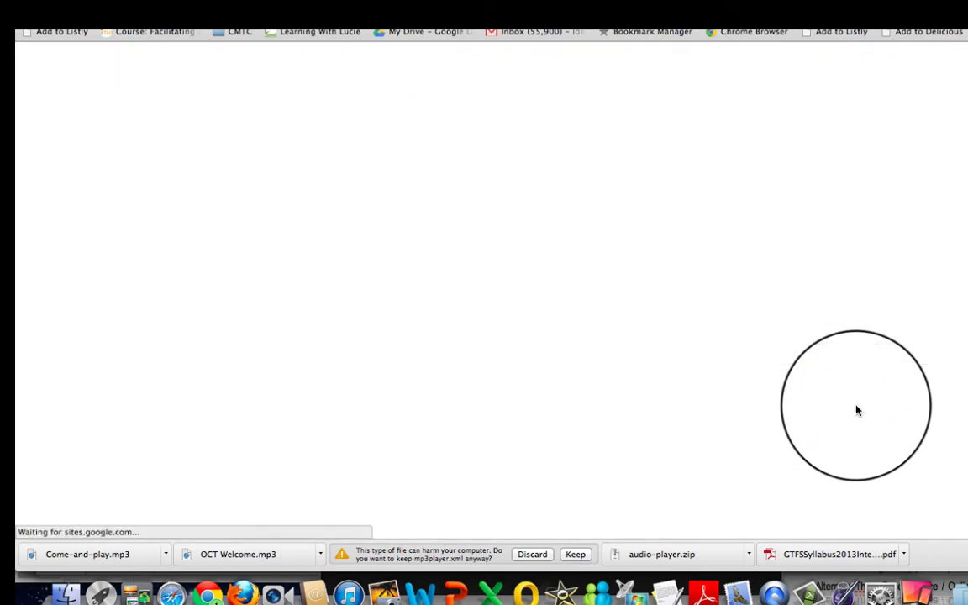
# Step: Copy the link address of the Come-and-play.mp3 attachment's v.1 link
pyautogui.scroll(-3, 857, 410)
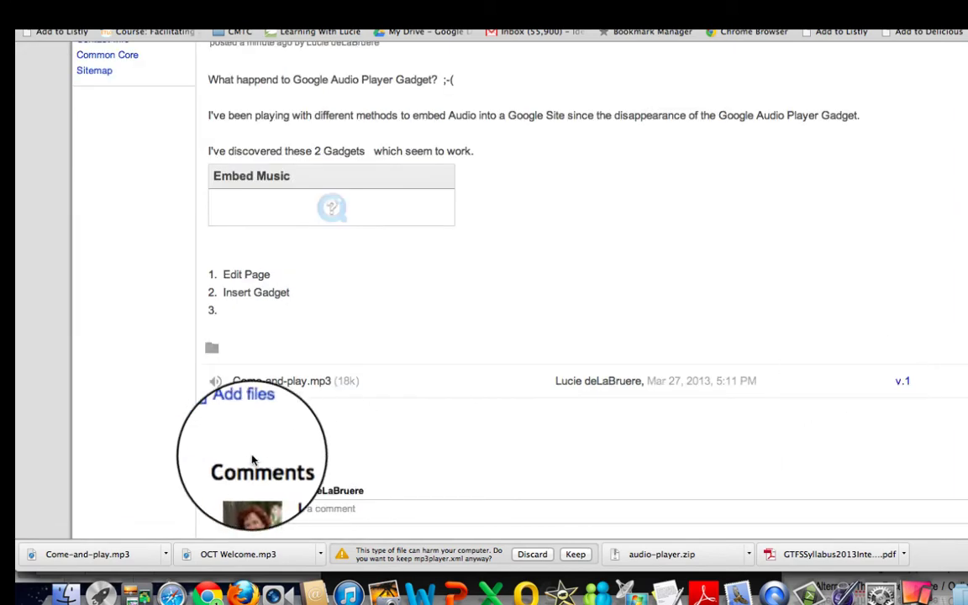
pyautogui.scroll(-1, 401, 431)
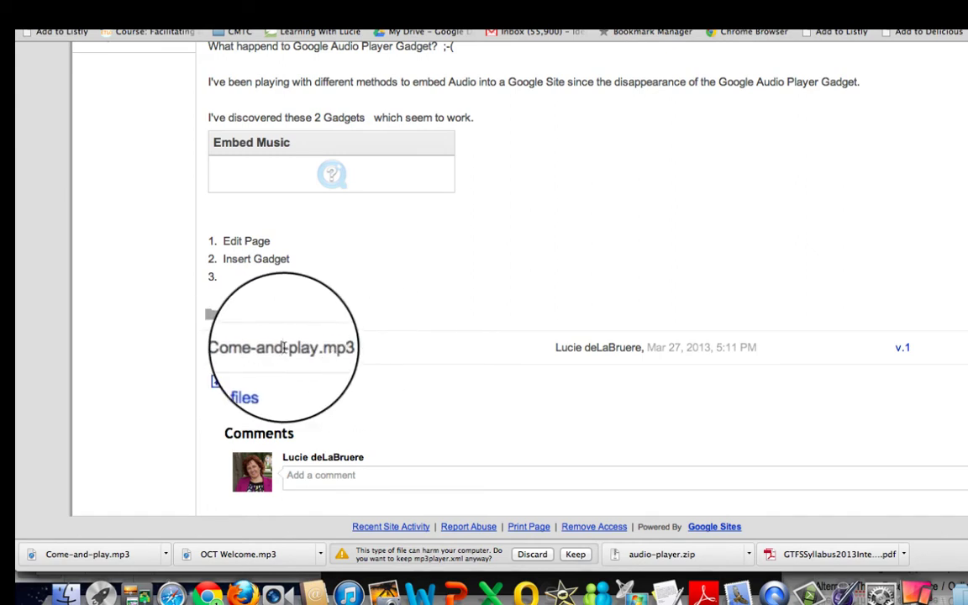
pyautogui.rightClick(284, 351)
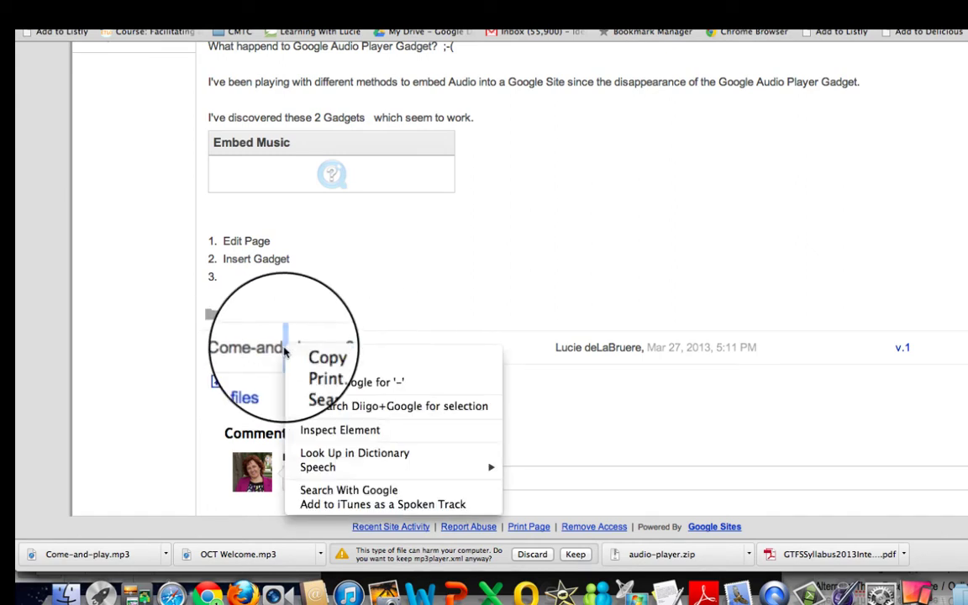
pyautogui.click(480, 234)
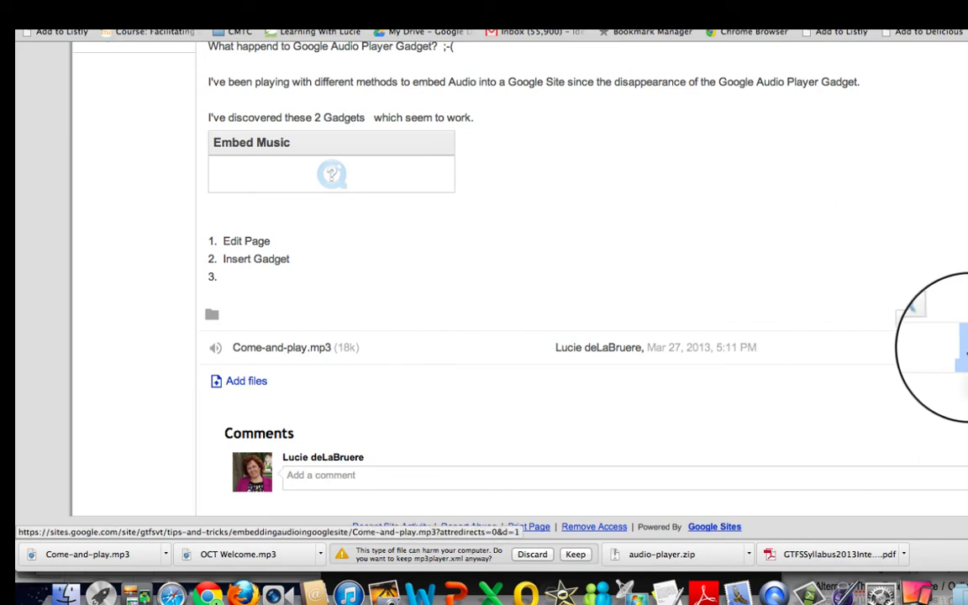
pyautogui.rightClick(962, 336)
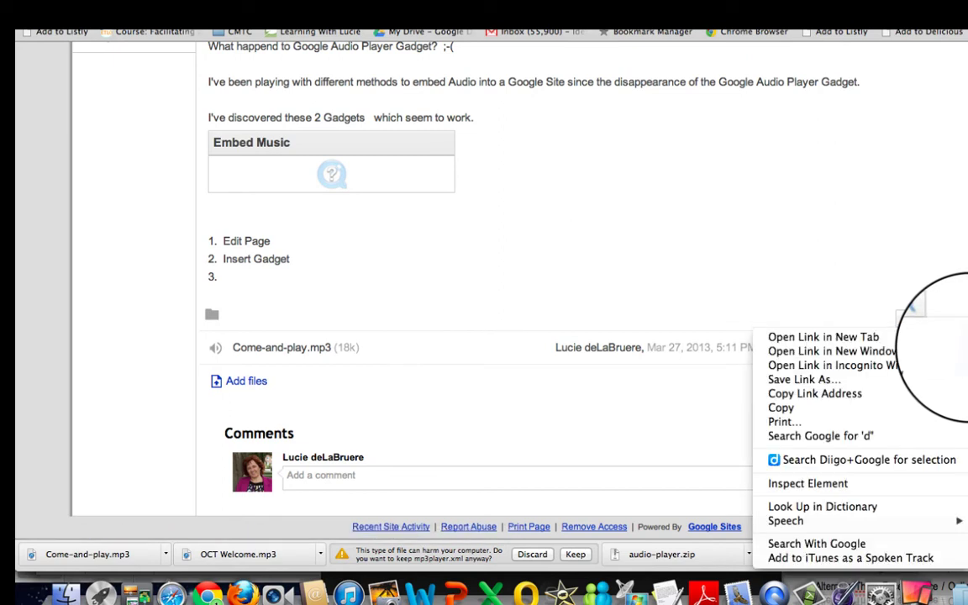
pyautogui.click(882, 400)
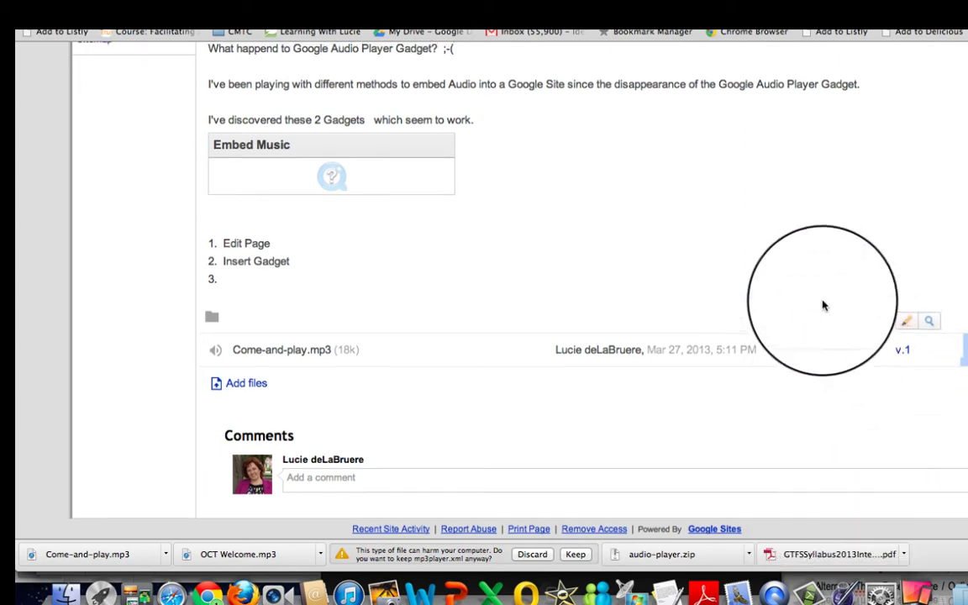
pyautogui.scroll(5, 823, 304)
pyautogui.scroll(-2, 823, 304)
pyautogui.scroll(2, 823, 304)
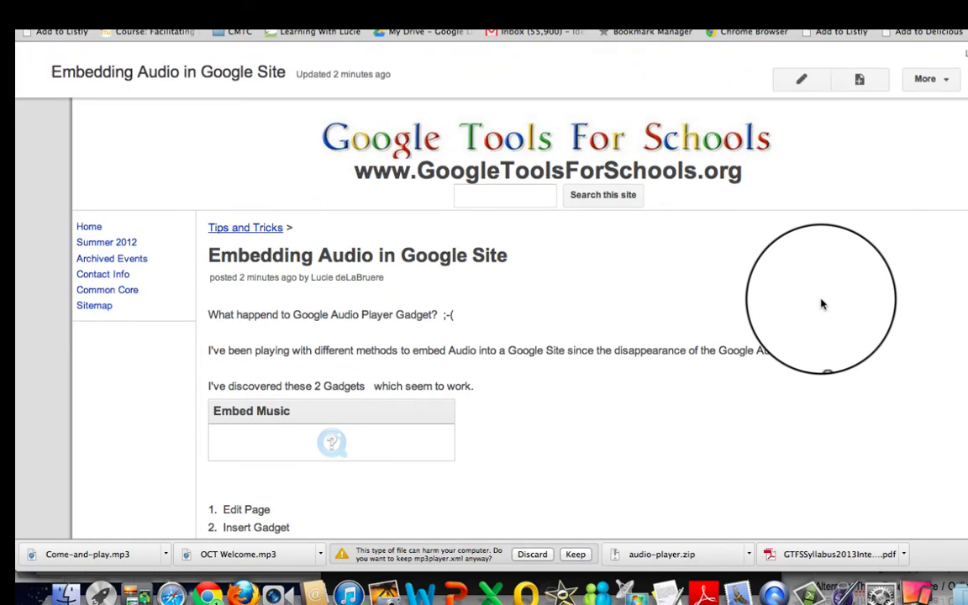
# Step: Put the post back into edit mode and open the Embed Music gadget's properties
pyautogui.click(799, 81)
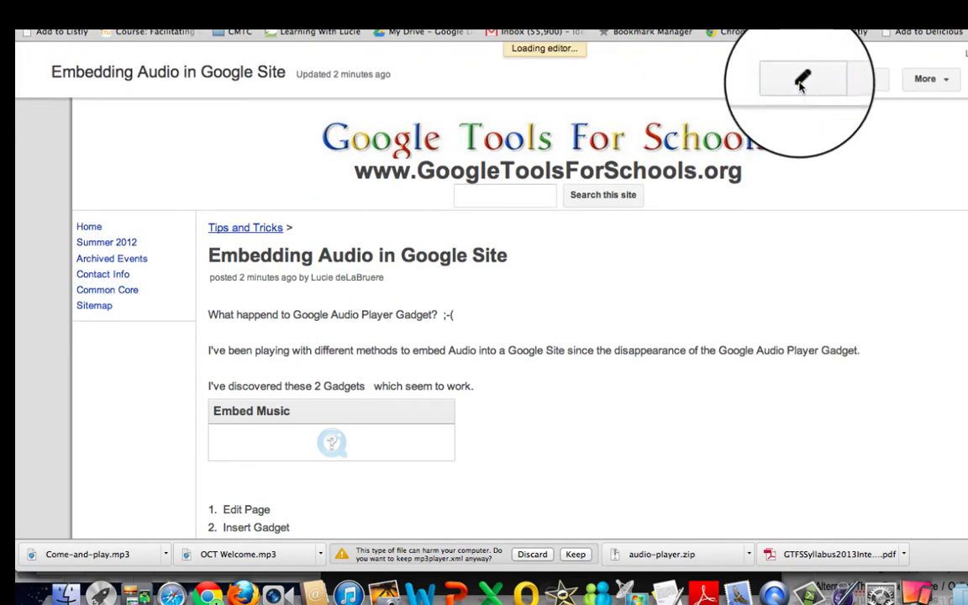
pyautogui.scroll(-3, 620, 417)
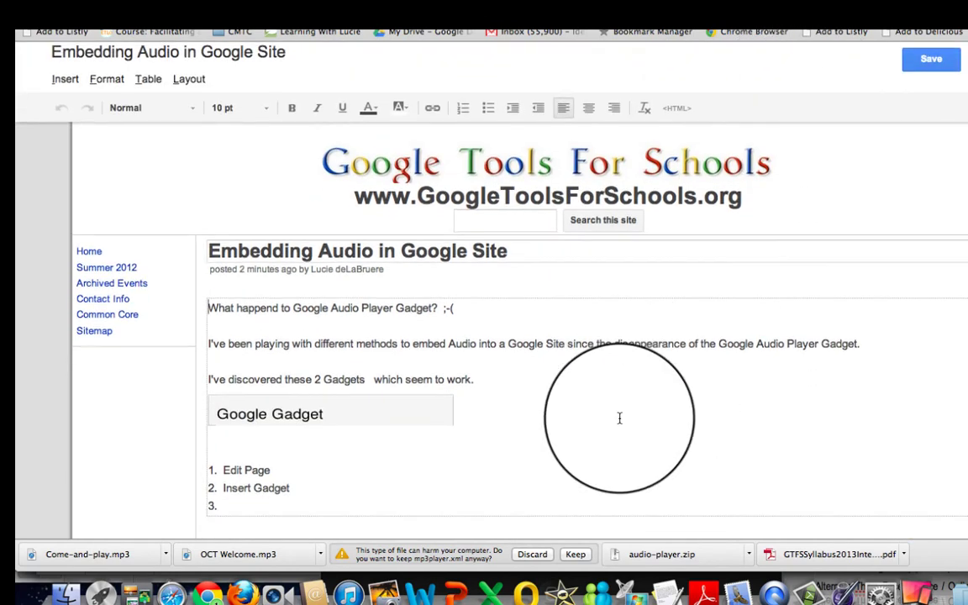
pyautogui.click(384, 299)
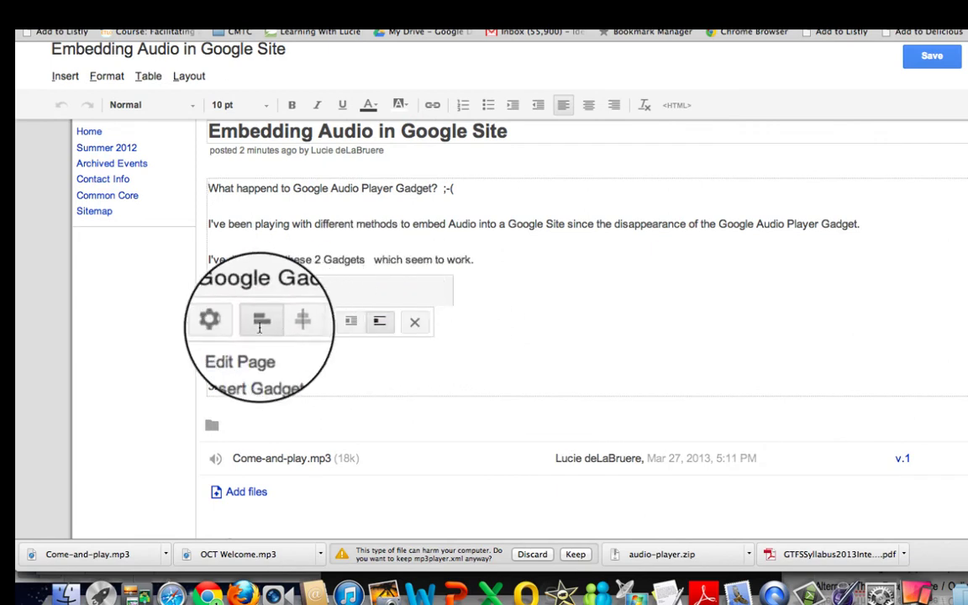
pyautogui.click(229, 324)
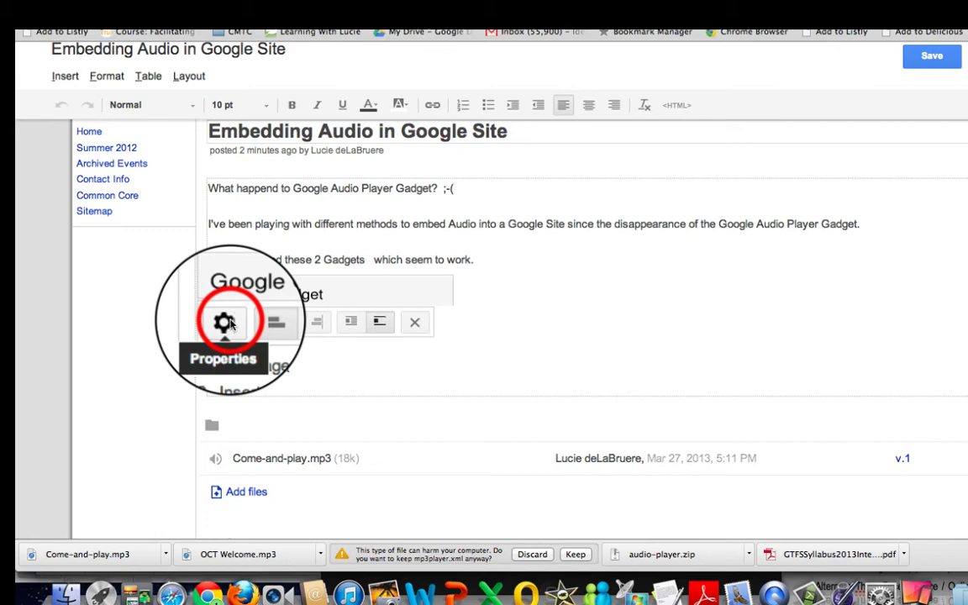
pyautogui.click(228, 323)
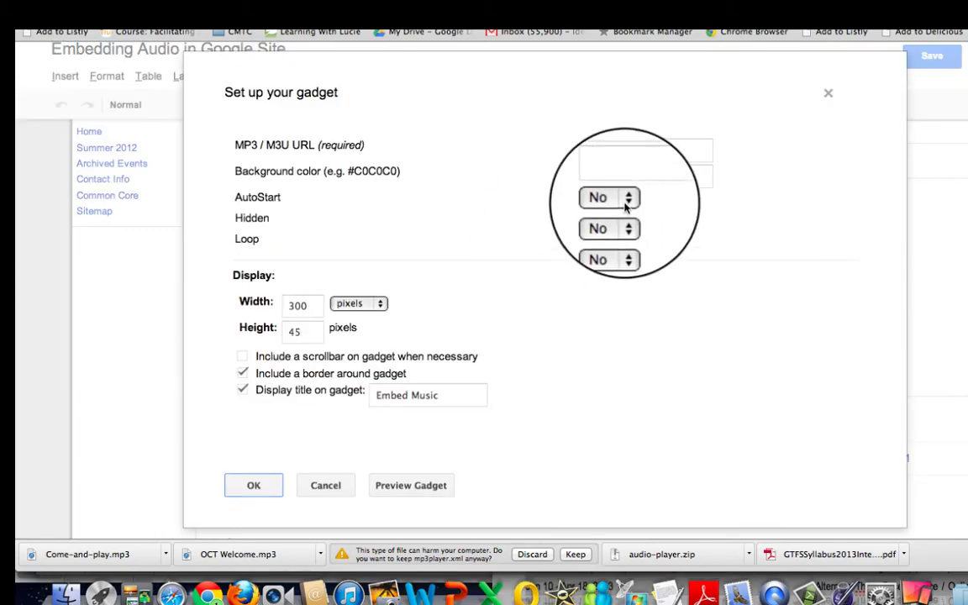
# Step: Replace test.mp3 with the copied MP3 link, use background #c0c0c0, and set AutoStart to Yes
pyautogui.click(654, 150)
pyautogui.moveTo(657, 151); pyautogui.dragTo(576, 153)
pyautogui.press('super+v')
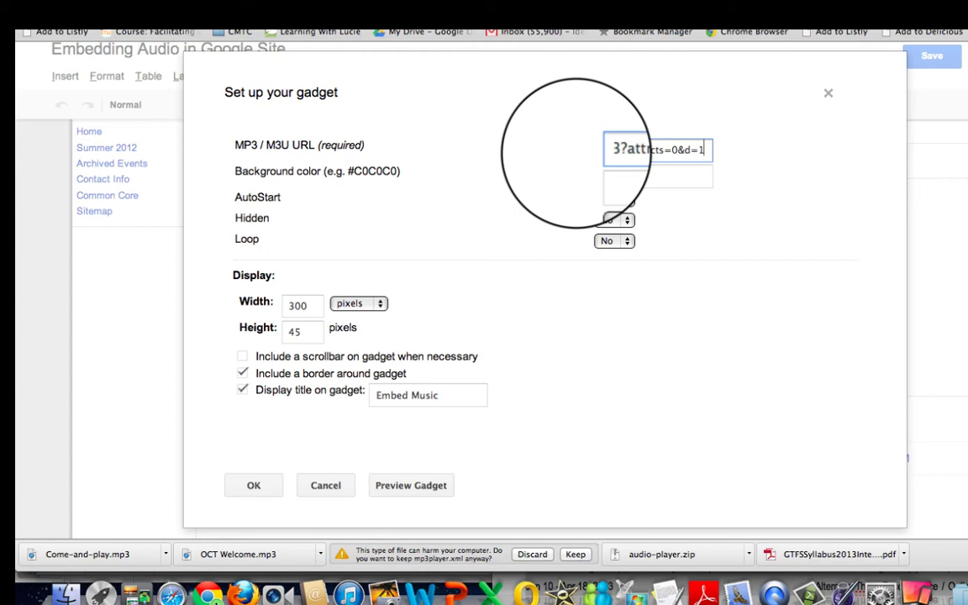
pyautogui.click(632, 176)
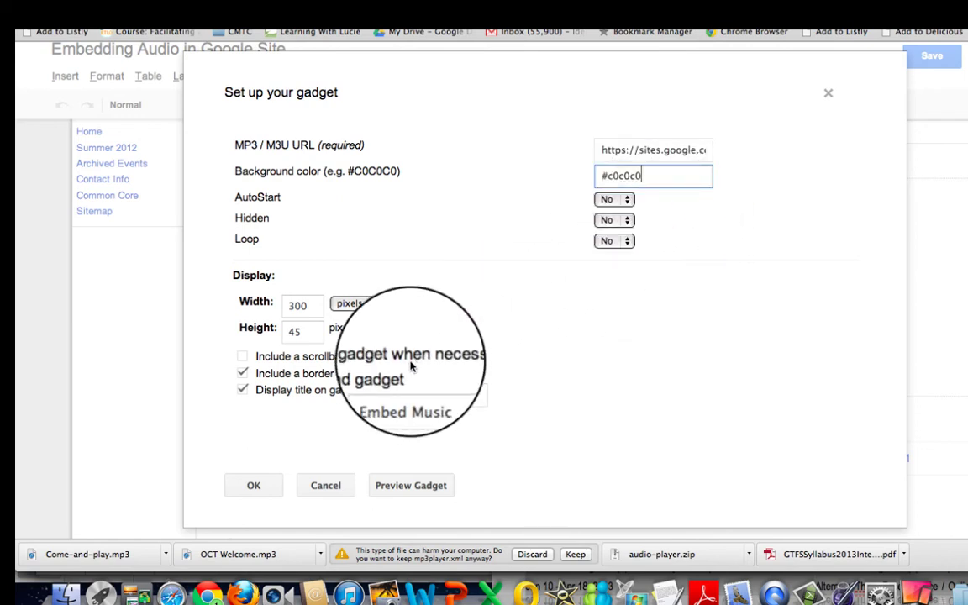
pyautogui.click(626, 200)
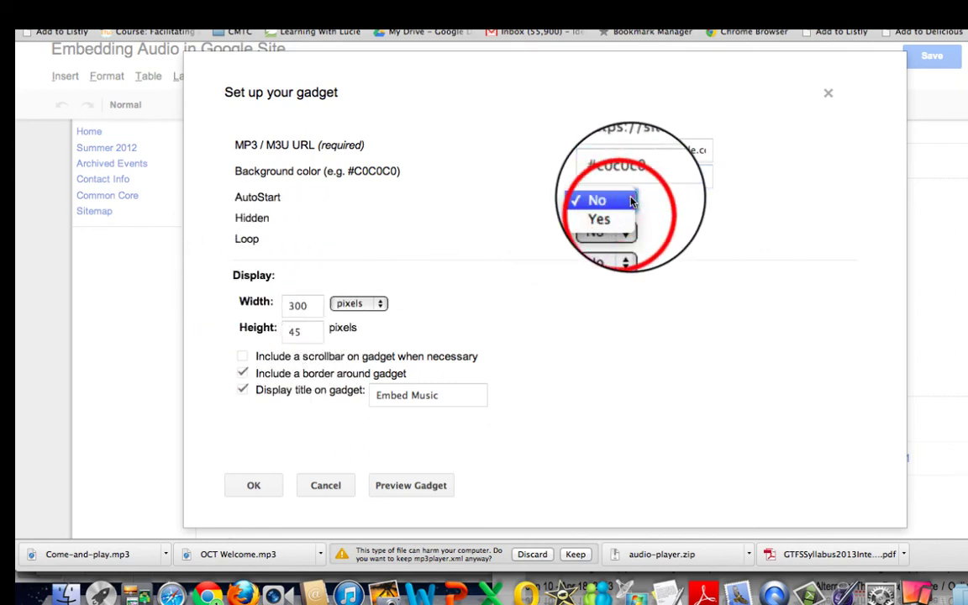
pyautogui.click(623, 212)
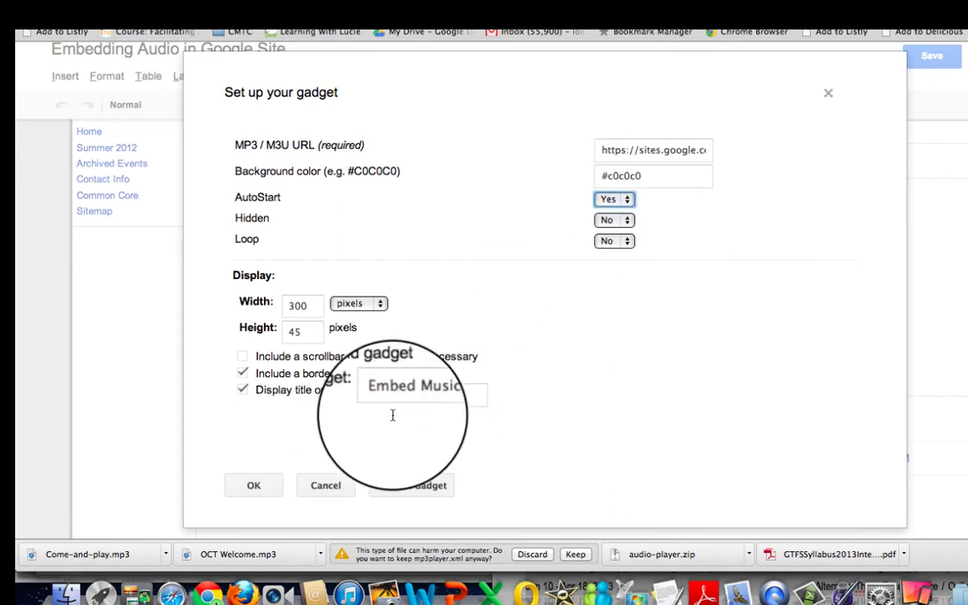
pyautogui.click(255, 492)
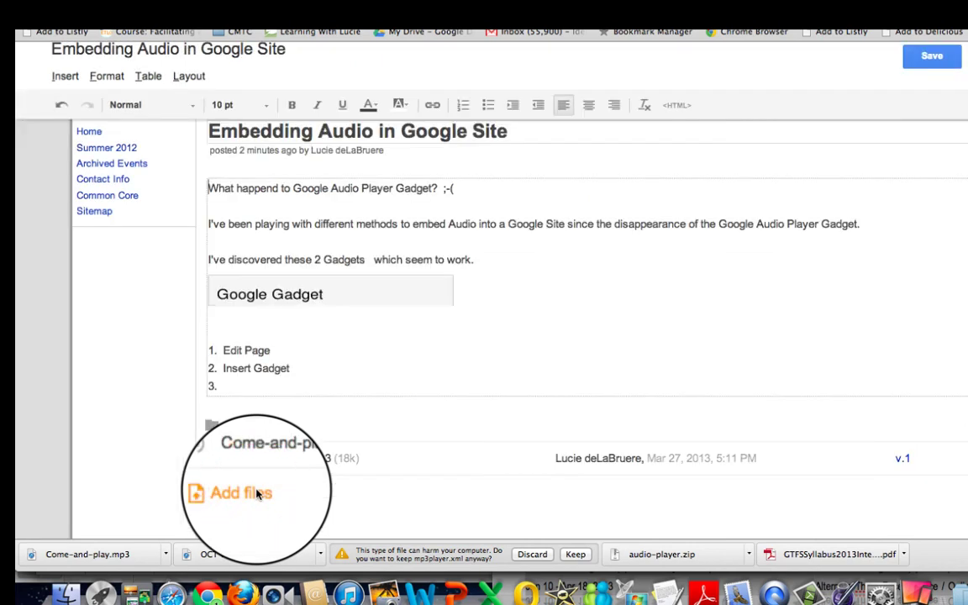
# Step: Save the edited post and check the Embed Music audio player on the page
pyautogui.click(930, 57)
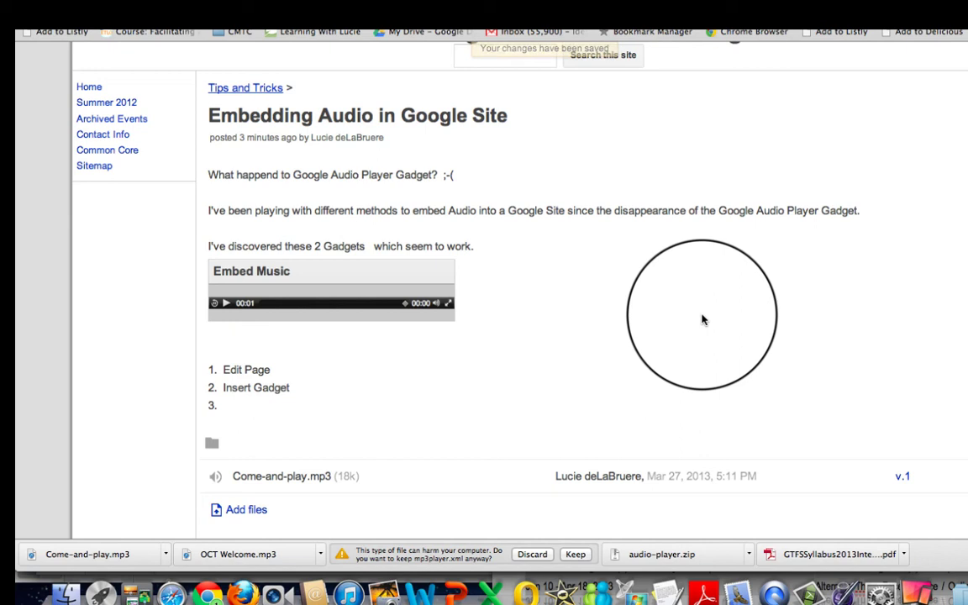
pyautogui.scroll(3, 703, 319)
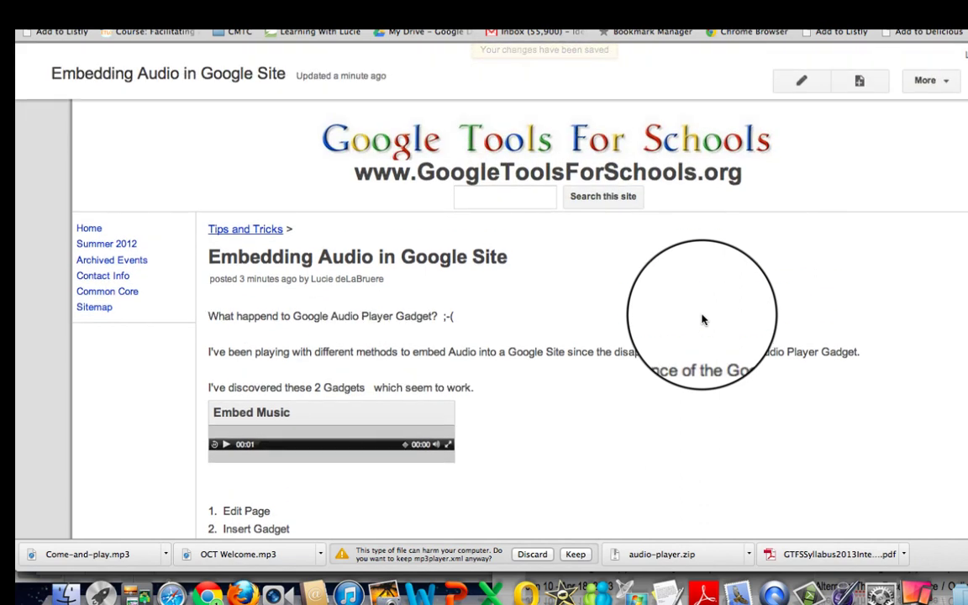
pyautogui.scroll(-1, 703, 320)
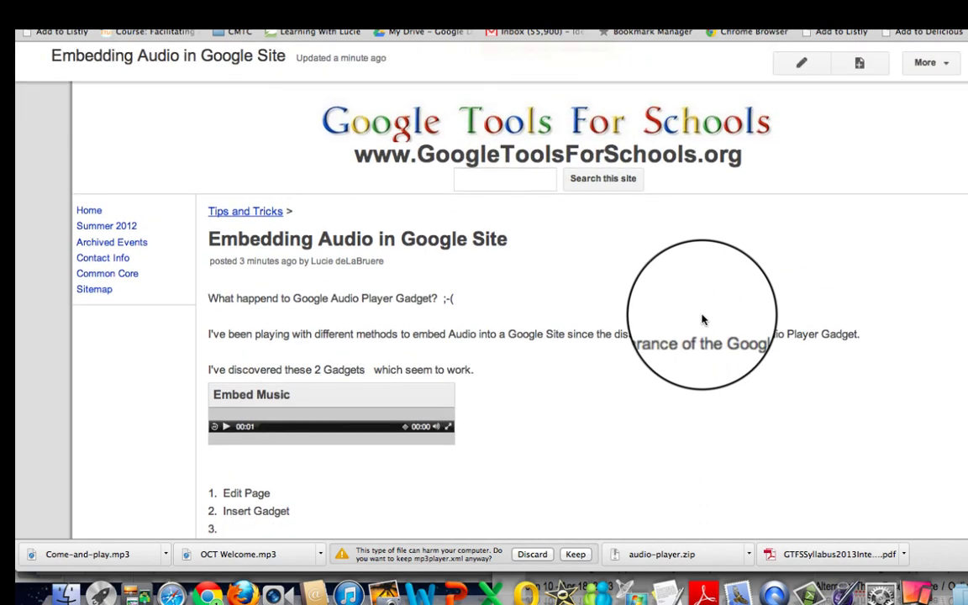